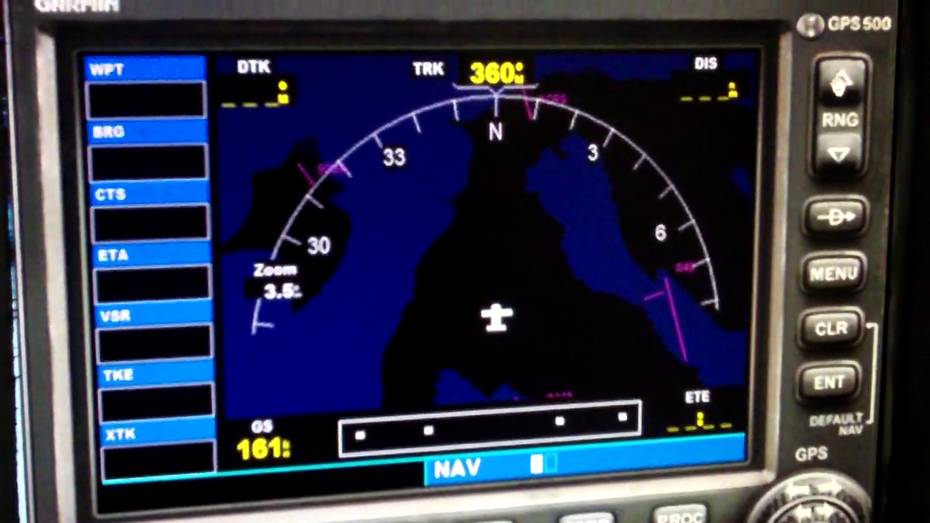
left_click(819, 109)
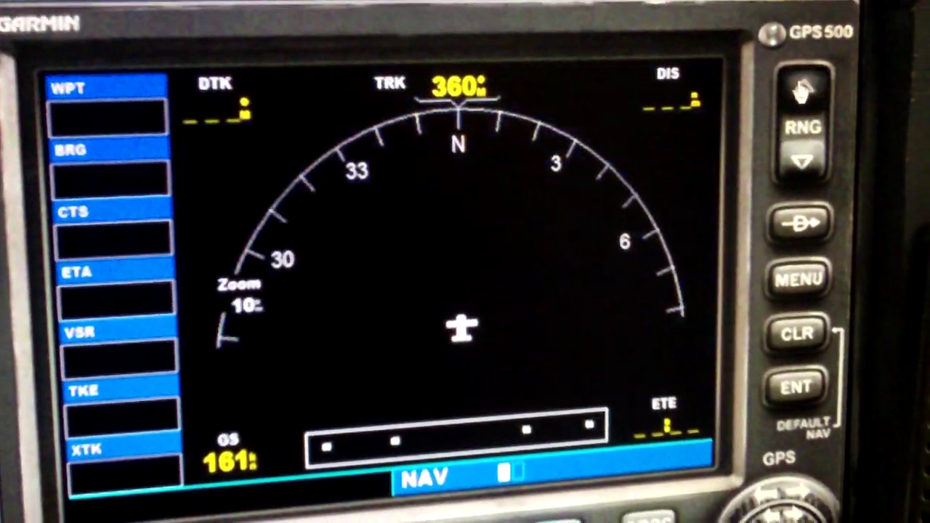